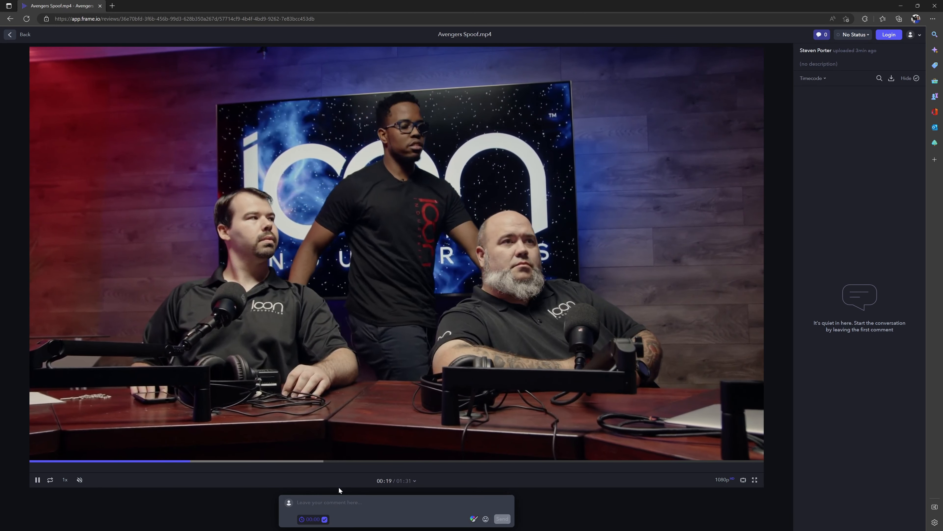
- Write the comment "this is a great shot." at the 00:21 mark of the video and send it
{"action": "type", "text": "this is a great shot"}
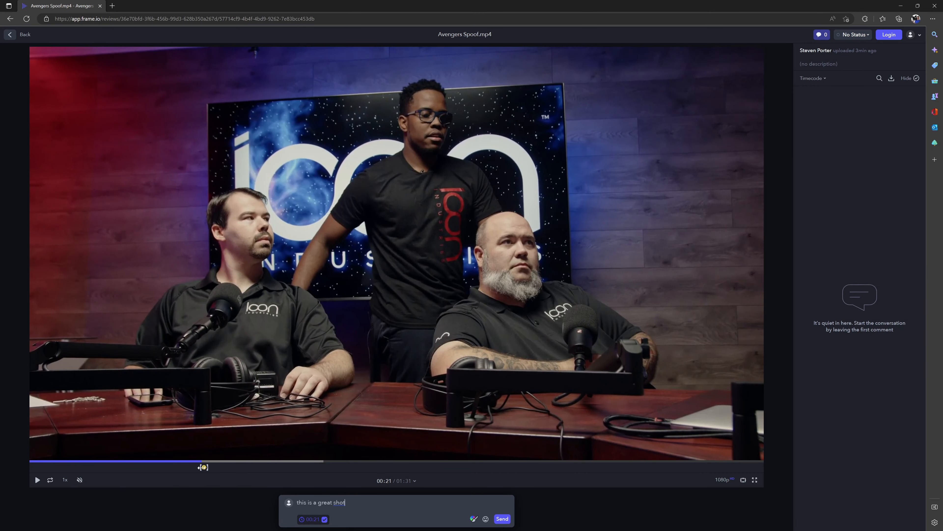
{"action": "type", "text": "."}
{"action": "left_click", "coordinate": [502, 519]}
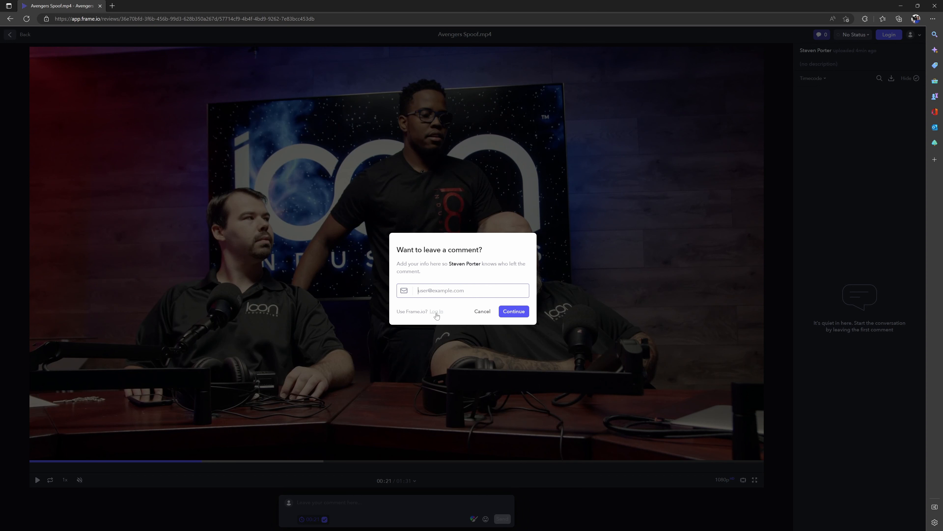
- Identify the commenter with the saved e-mail address and continue to publish the comment
{"action": "left_click", "coordinate": [427, 290]}
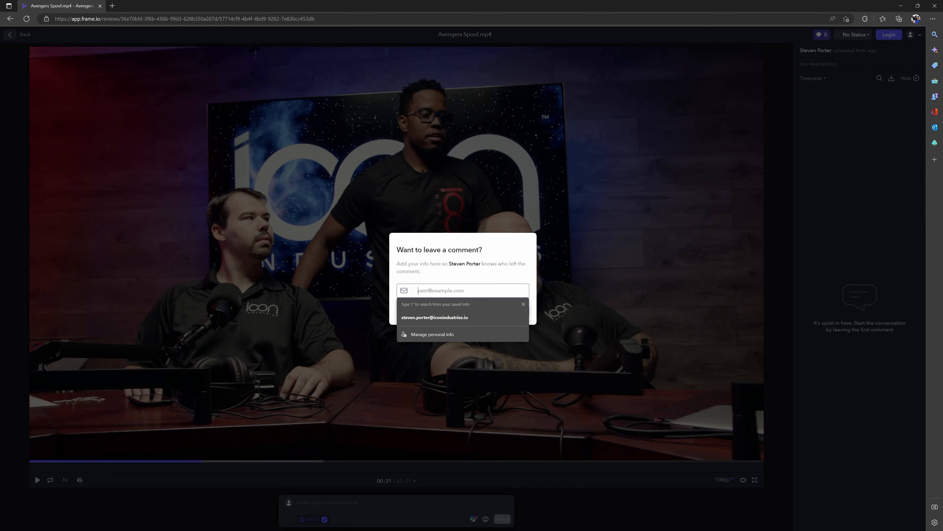
{"action": "left_click", "coordinate": [452, 317]}
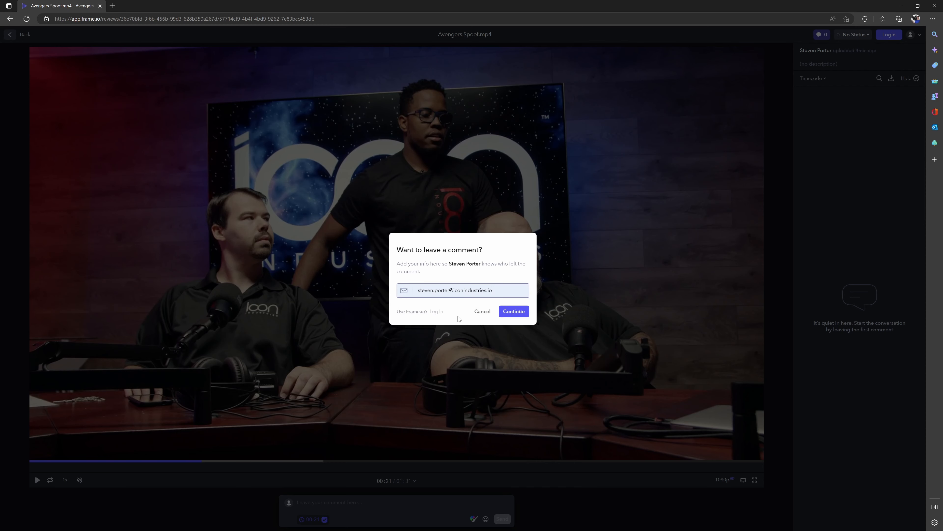
{"action": "left_click", "coordinate": [515, 312]}
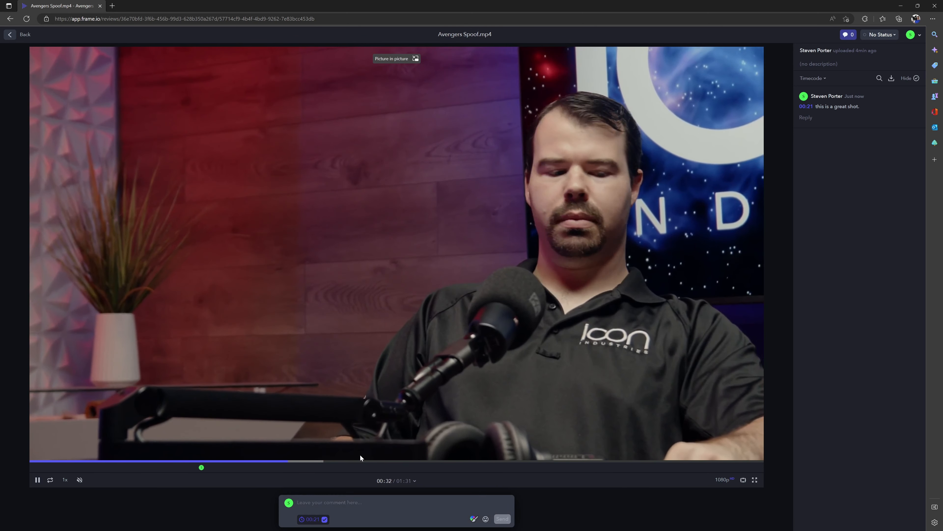
- Post the placeholder comments "rthoi" at 00:32 and "thoer" at 00:39 while the video plays
{"action": "type", "text": "rthoi"}
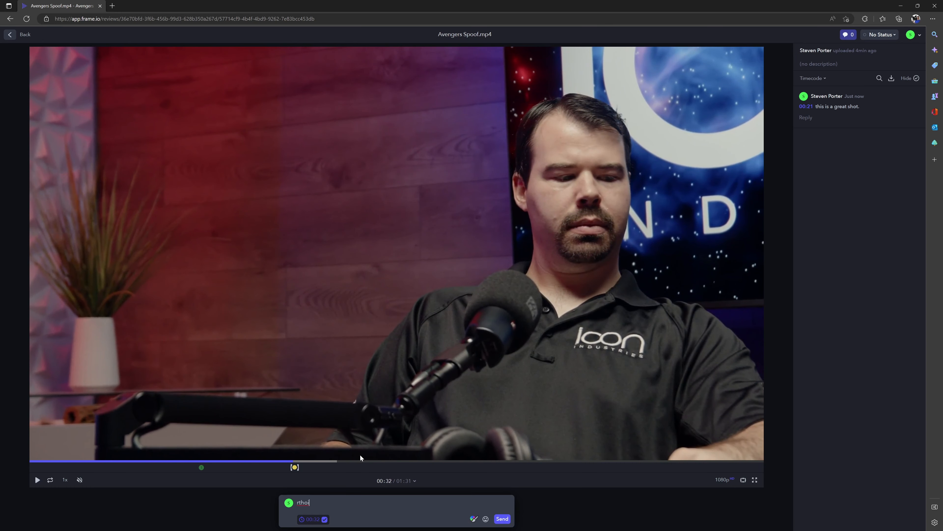
{"action": "key", "text": "Return"}
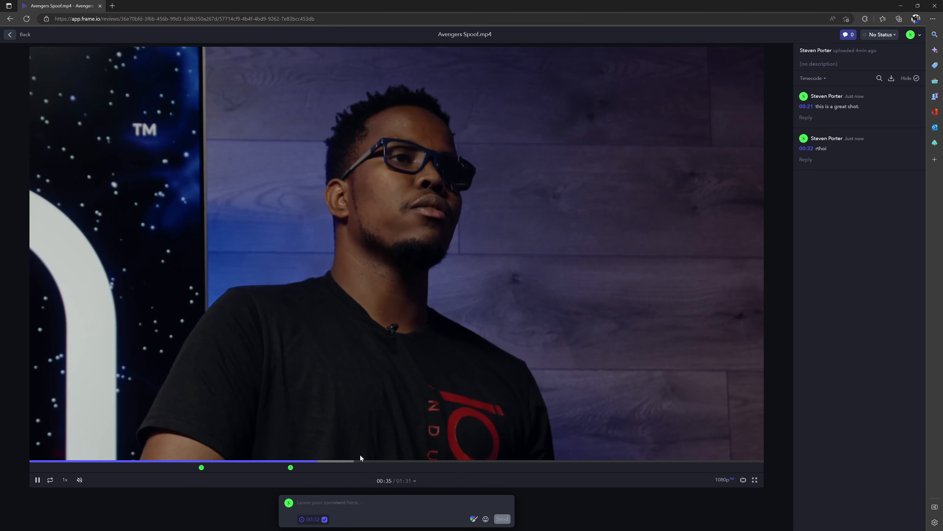
{"action": "type", "text": "thoer"}
{"action": "key", "text": "Return"}
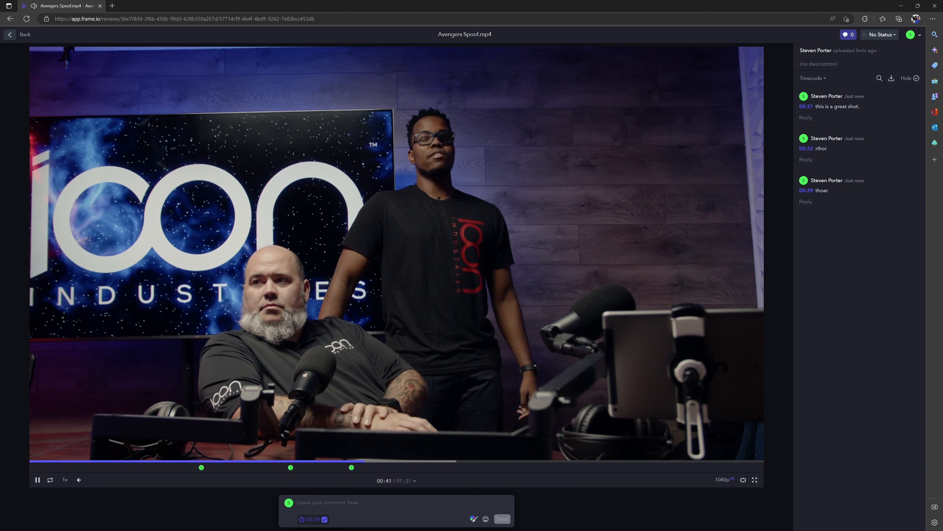
- Pause the video at 00:43, start a comment with placeholder text, and set its range to 00:42 - 00:46
{"action": "left_click", "coordinate": [38, 480]}
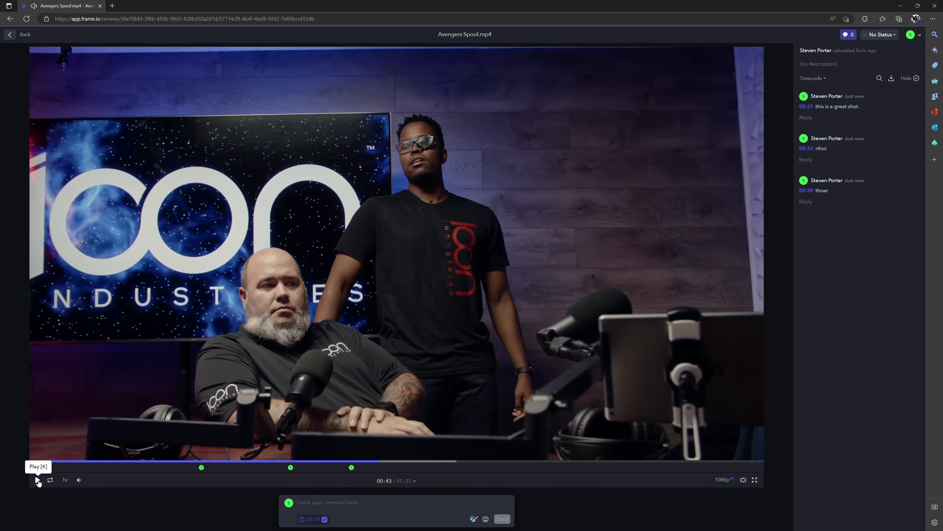
{"action": "left_click", "coordinate": [330, 508]}
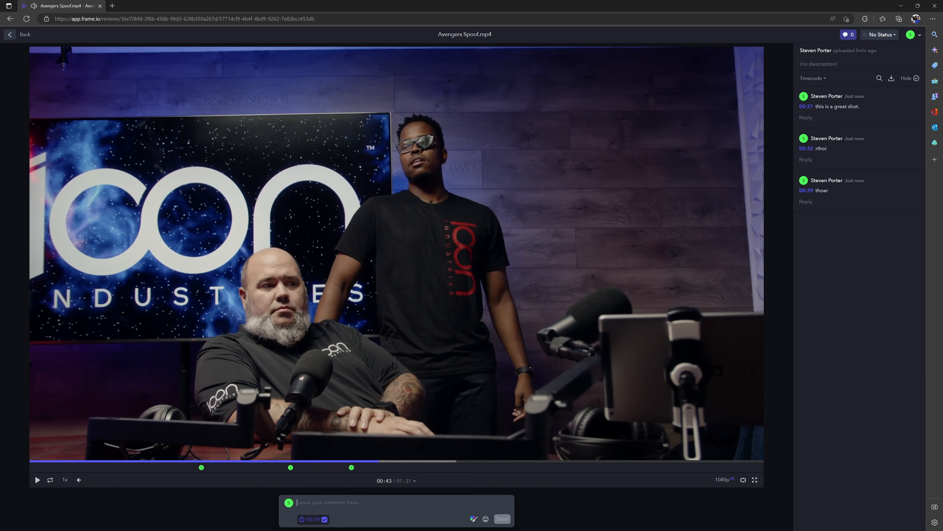
{"action": "type", "text": "rth[ok"}
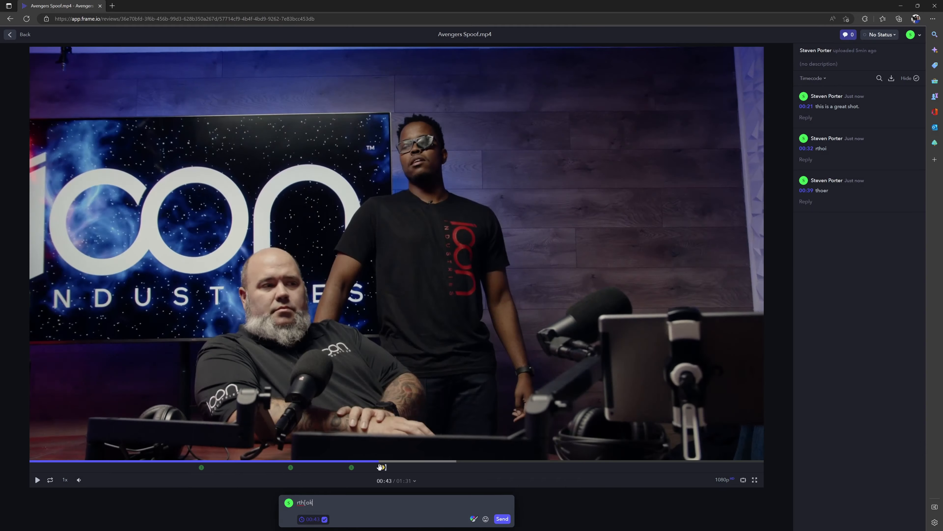
{"action": "left_click", "coordinate": [379, 467]}
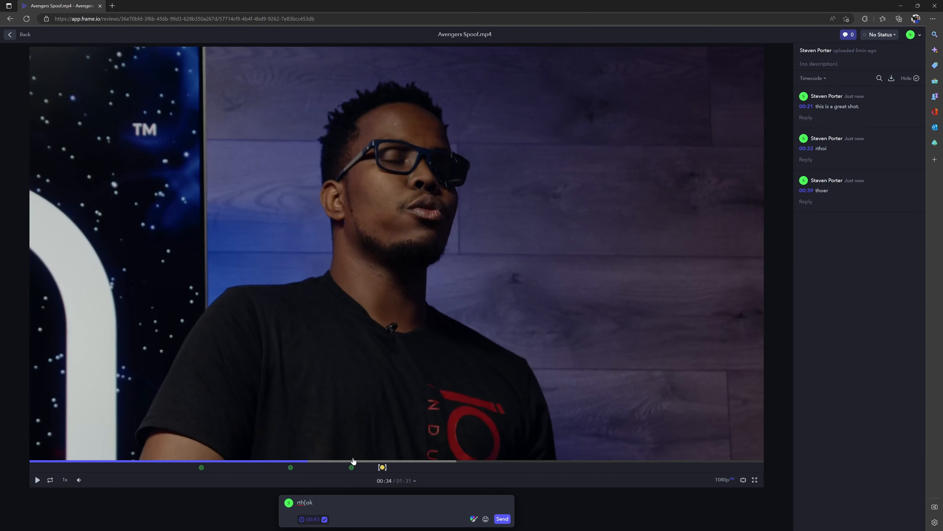
{"action": "mouse_move", "coordinate": [387, 467]}
{"action": "left_mouse_down"}
{"action": "mouse_move", "coordinate": [426, 468]}
{"action": "mouse_move", "coordinate": [373, 468]}
{"action": "left_mouse_up"}
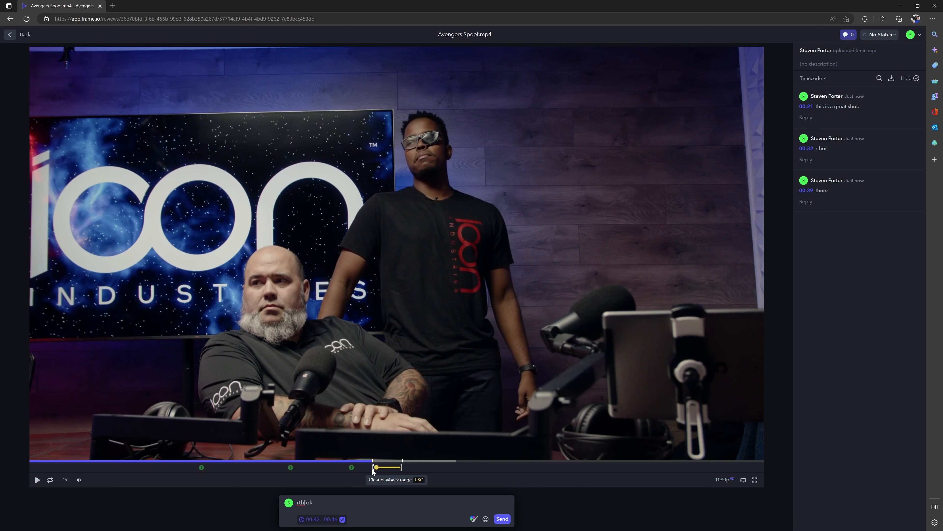
- Replace the ranged comment's placeholder text with "this is a great sound bite" and post it
{"action": "left_click_drag", "start_coordinate": [322, 502], "coordinate": [262, 500]}
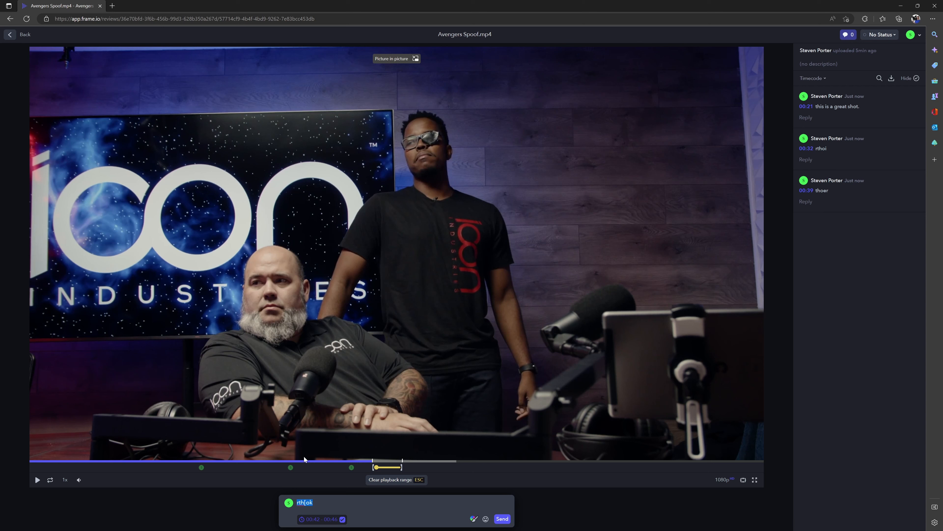
{"action": "type", "text": "this is a great sound bite"}
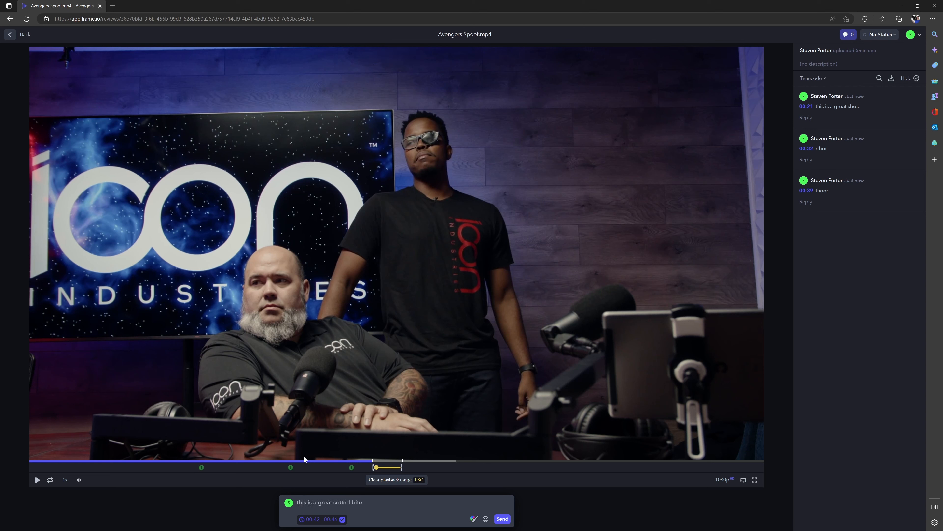
{"action": "key", "text": "Return"}
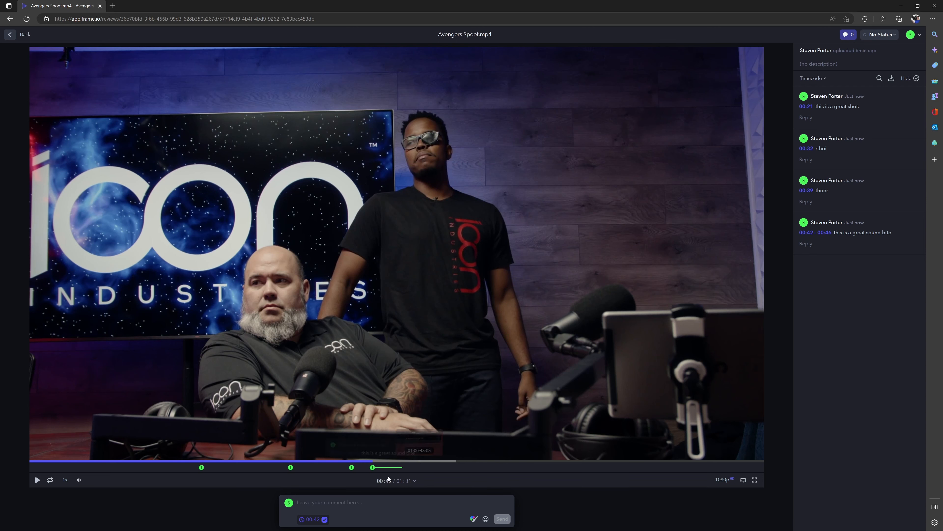
- Draw a red freehand loop around the "ICON INDUSTRIES, INC." lettering on the box at 00:48
{"action": "left_click", "coordinate": [445, 464]}
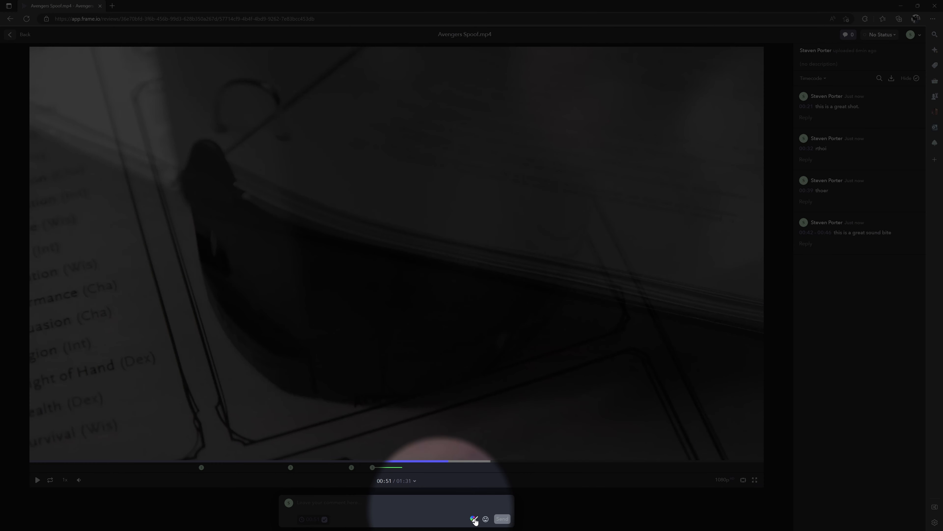
{"action": "left_click", "coordinate": [474, 519]}
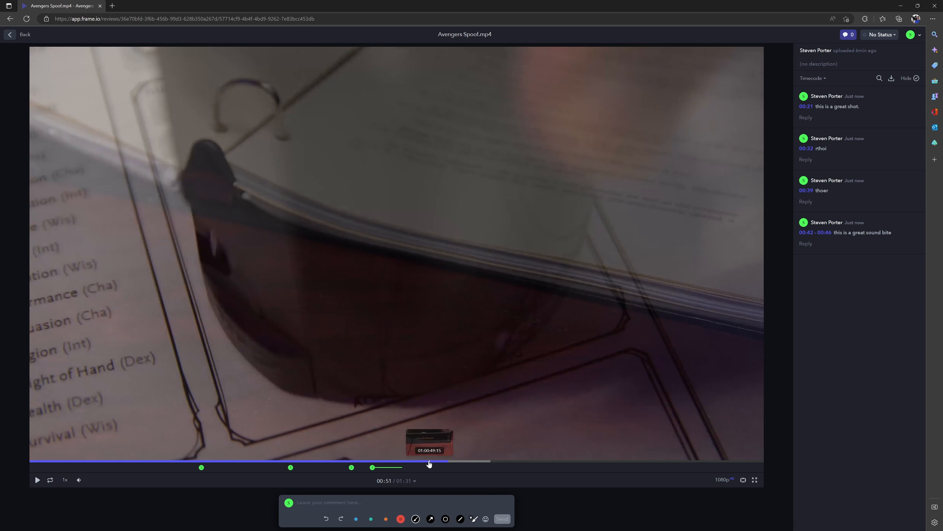
{"action": "left_click", "coordinate": [427, 462]}
{"action": "mouse_move", "coordinate": [427, 463]}
{"action": "left_mouse_down"}
{"action": "mouse_move", "coordinate": [437, 463]}
{"action": "mouse_move", "coordinate": [421, 462]}
{"action": "left_mouse_up"}
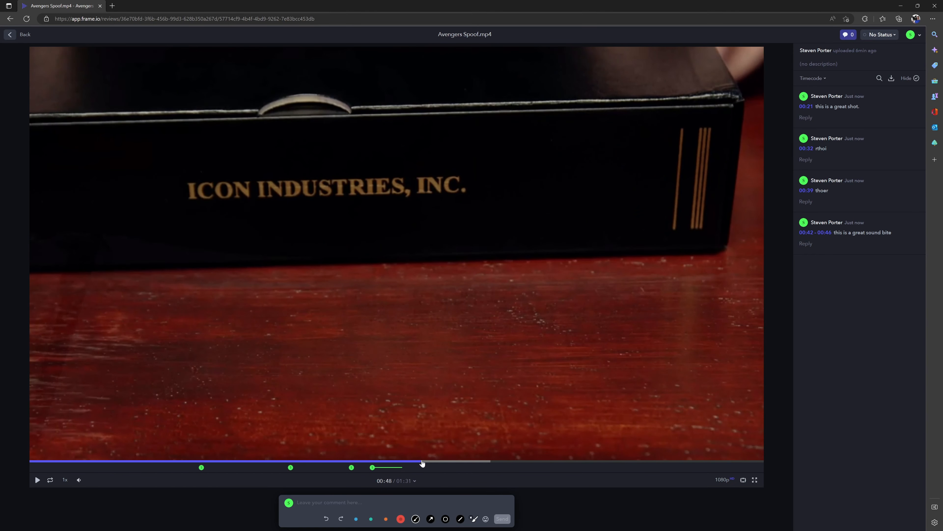
{"action": "mouse_move", "coordinate": [325, 160]}
{"action": "left_mouse_down"}
{"action": "mouse_move", "coordinate": [173, 205]}
{"action": "mouse_move", "coordinate": [424, 163]}
{"action": "mouse_move", "coordinate": [279, 153]}
{"action": "left_mouse_up"}
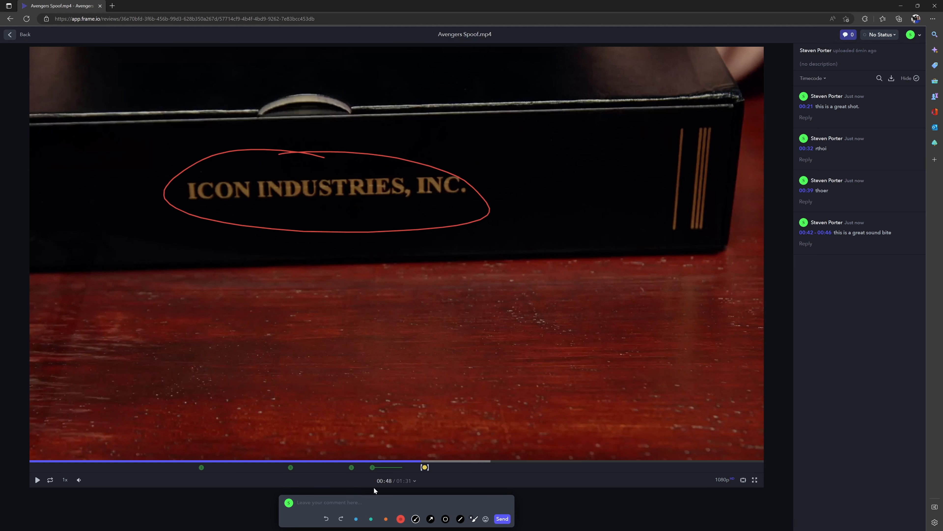
- Post the annotated comment "change color to red" and display its drawing on the frame
{"action": "type", "text": "change color to red"}
{"action": "key", "text": "Return"}
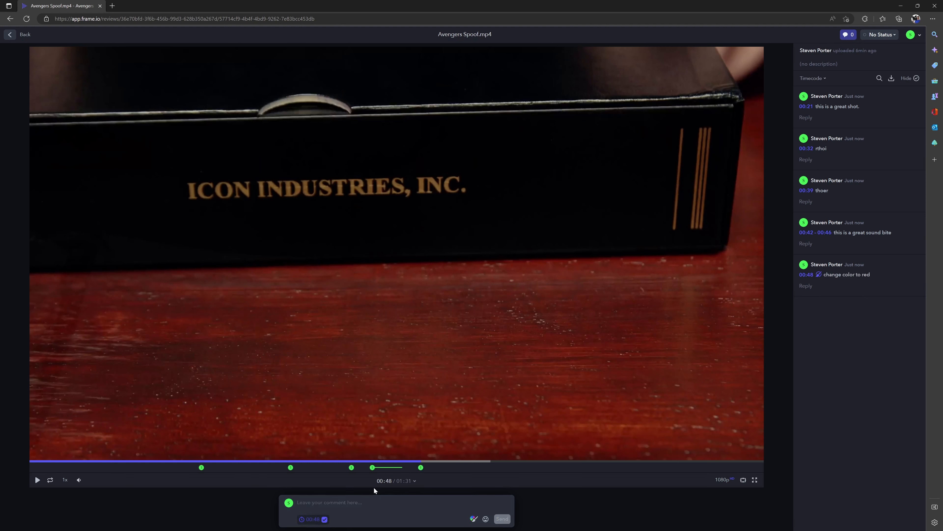
{"action": "left_click", "coordinate": [817, 266]}
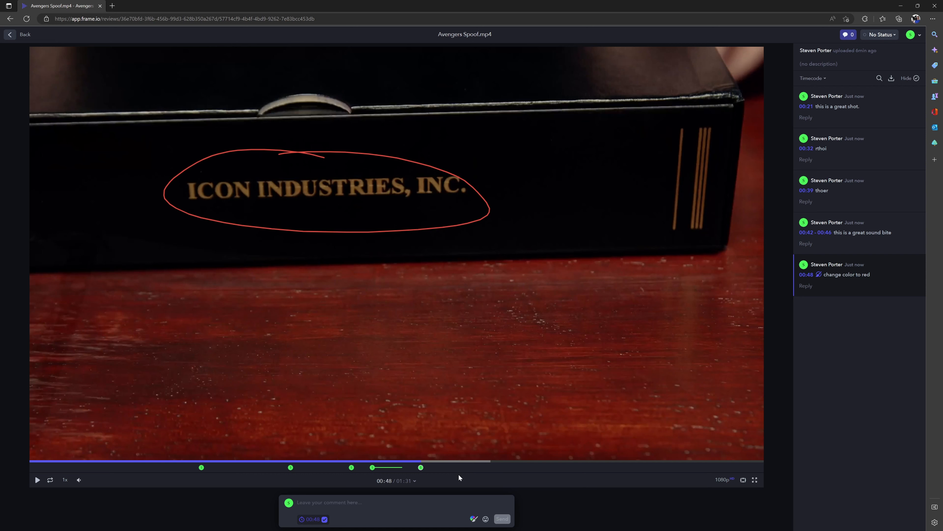
- On the frame at 00:52, draw a red arrow pointing to the seal's centre and a rectangle over the seal's right part
{"action": "left_click", "coordinate": [456, 464]}
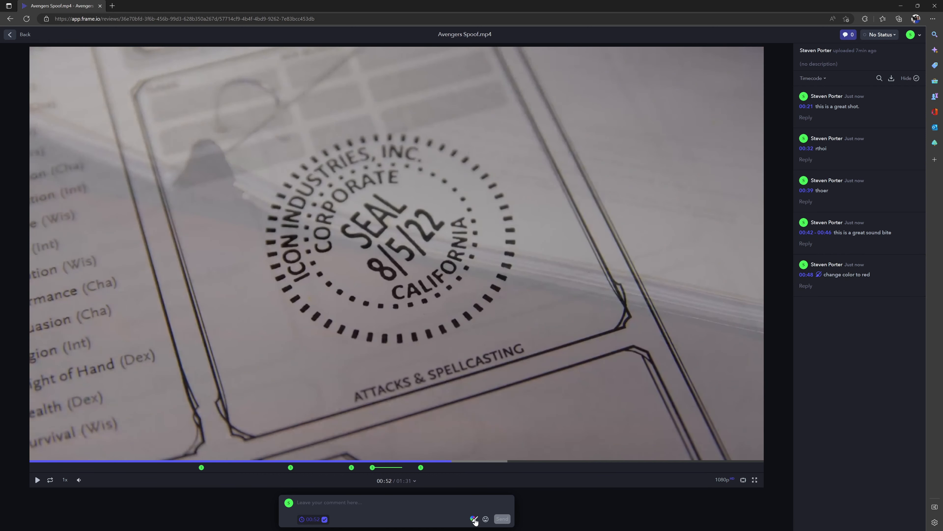
{"action": "left_click", "coordinate": [474, 519]}
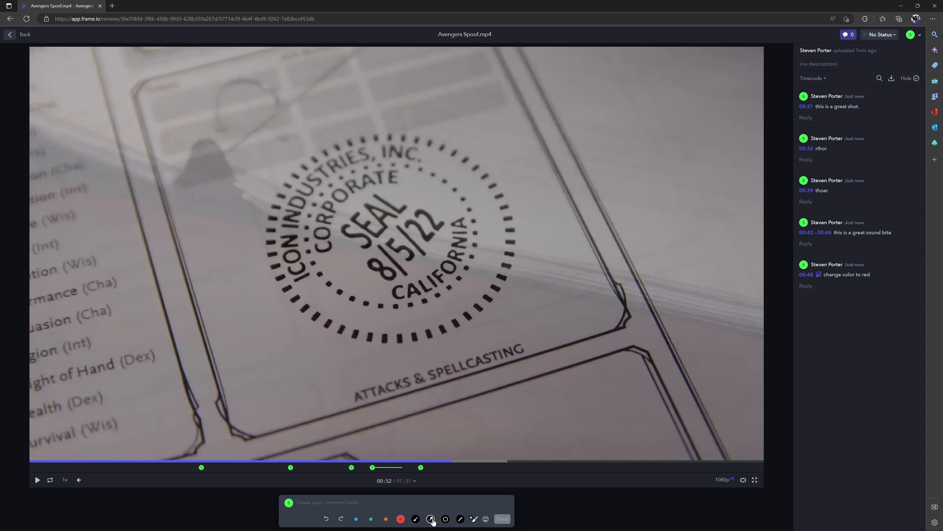
{"action": "mouse_move", "coordinate": [198, 352]}
{"action": "left_mouse_down"}
{"action": "mouse_move", "coordinate": [348, 289]}
{"action": "mouse_move", "coordinate": [356, 248]}
{"action": "left_mouse_up"}
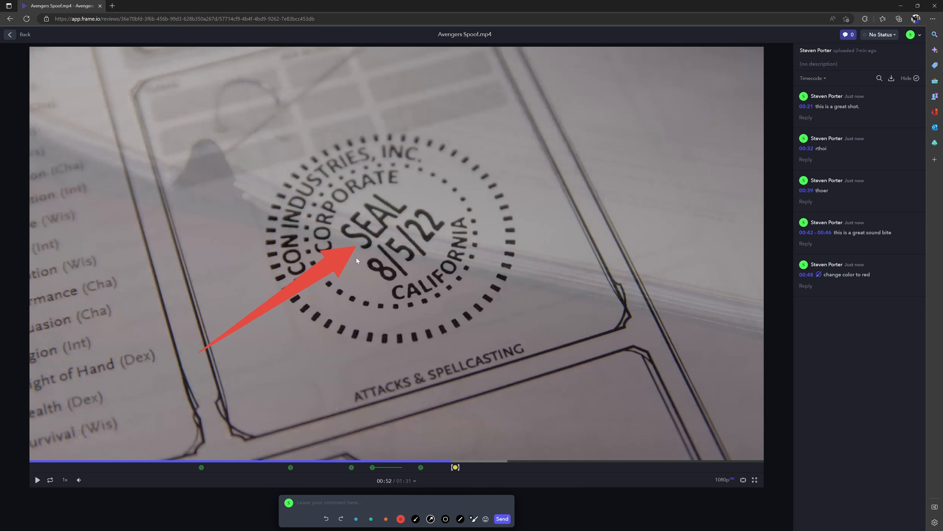
{"action": "left_click", "coordinate": [445, 518]}
{"action": "left_click_drag", "start_coordinate": [547, 329], "coordinate": [365, 177]}
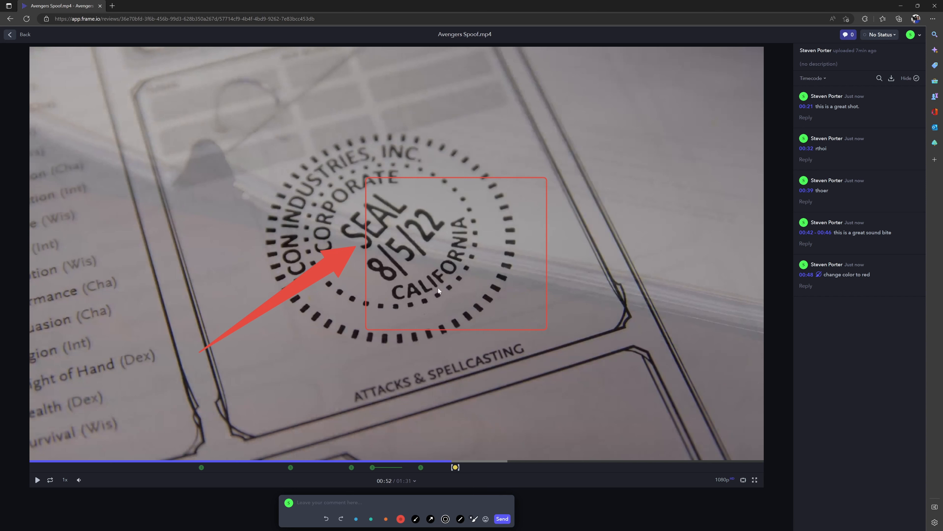
- Add four hand emojis as the text of the annotated 00:52 comment and post it
{"action": "left_click", "coordinate": [485, 519]}
{"action": "scroll", "coordinate": [497, 452], "scroll_direction": "down", "scroll_amount": 5}
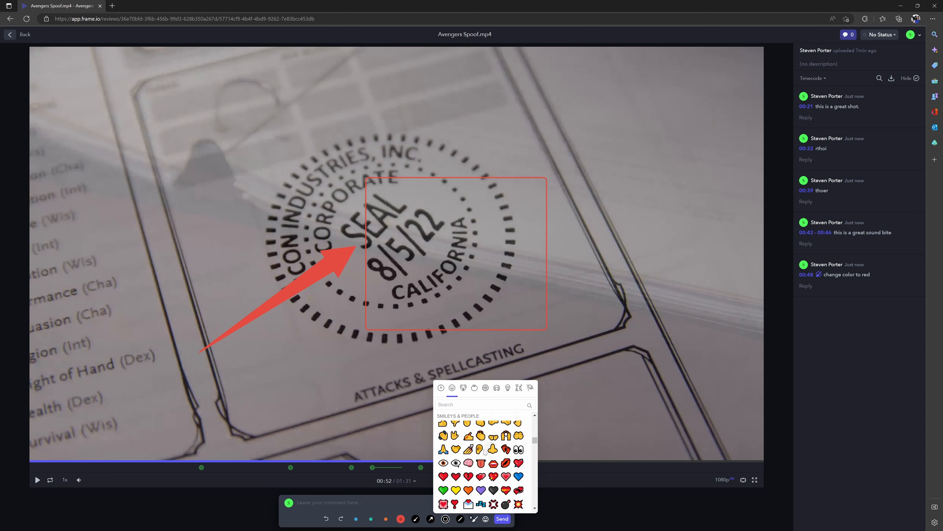
{"action": "left_click", "coordinate": [494, 435]}
{"action": "left_click", "coordinate": [480, 435]}
{"action": "left_click", "coordinate": [455, 436]}
{"action": "left_click", "coordinate": [443, 436]}
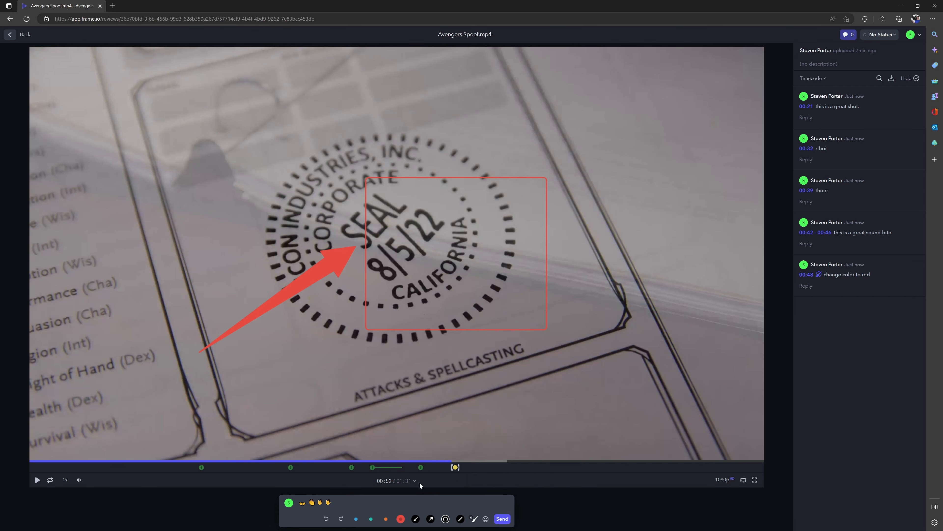
{"action": "key", "text": "Return"}
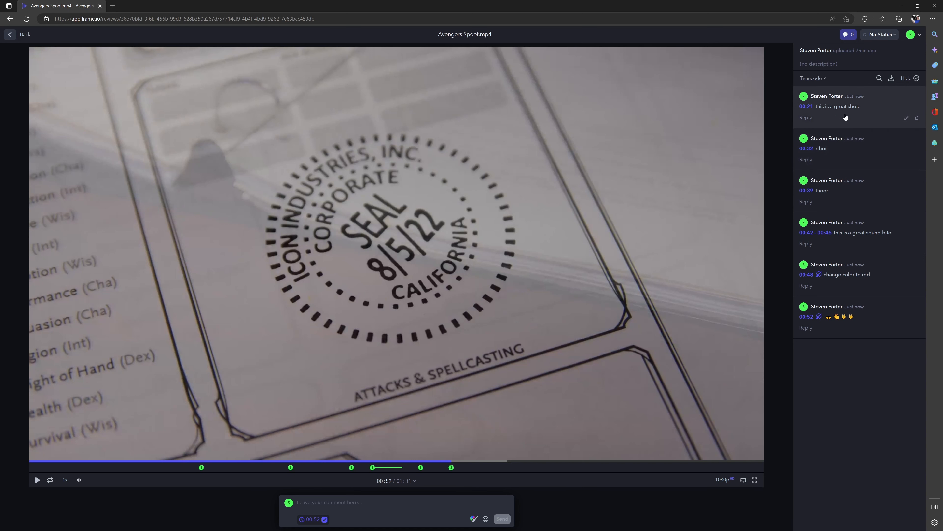
- Reply "Actually lets replace it" to the "this is a great shot." comment
{"action": "left_click", "coordinate": [806, 118]}
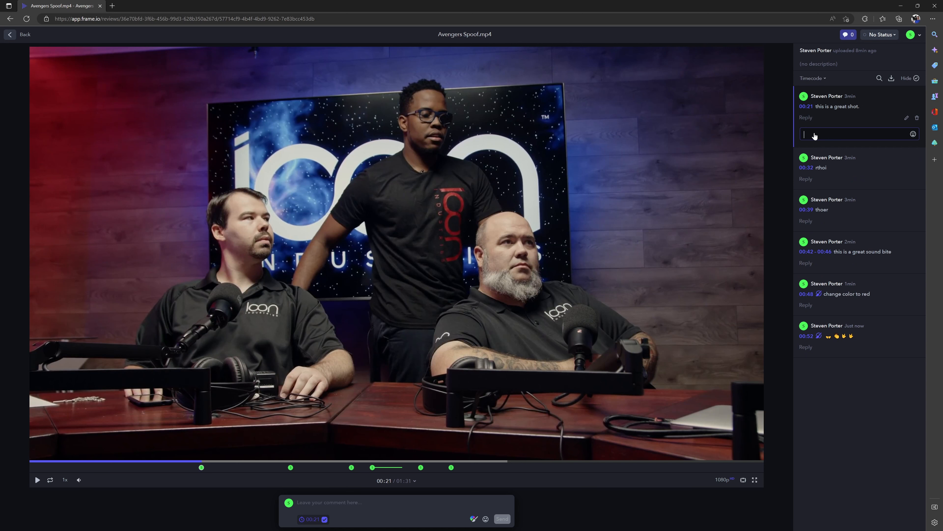
{"action": "type", "text": "Actually I"}
{"action": "type", "text": "ets replace it"}
{"action": "key", "text": "Return"}
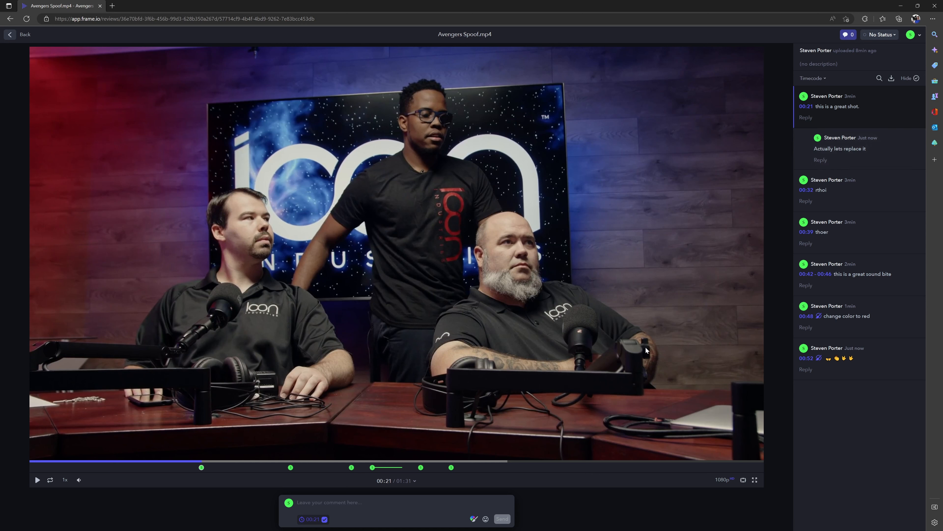
- Check which playback quality options the video offers
{"action": "left_click", "coordinate": [727, 480]}
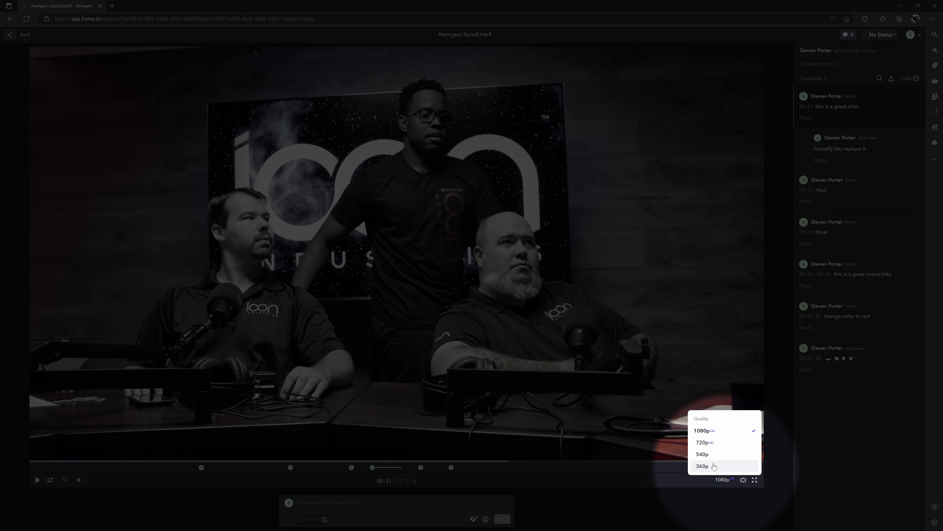
{"action": "left_click", "coordinate": [722, 481]}
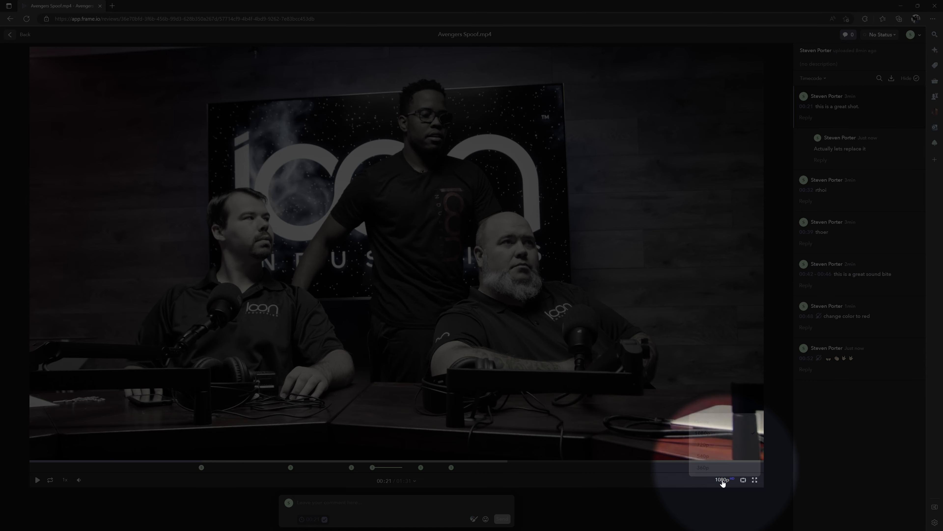
- Overlay the 16:9 frame guide on the video and turn the guides off again
{"action": "left_click", "coordinate": [743, 480]}
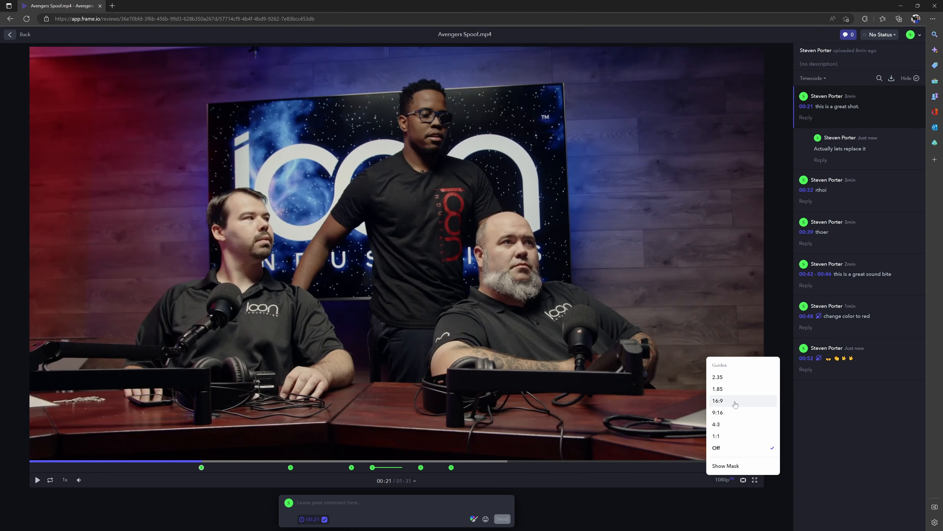
{"action": "left_click", "coordinate": [735, 402]}
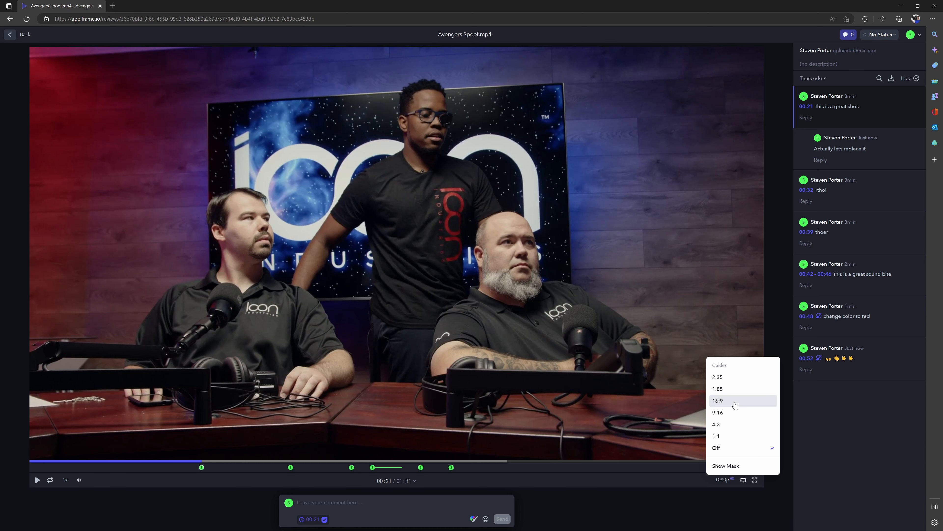
{"action": "left_click", "coordinate": [742, 479]}
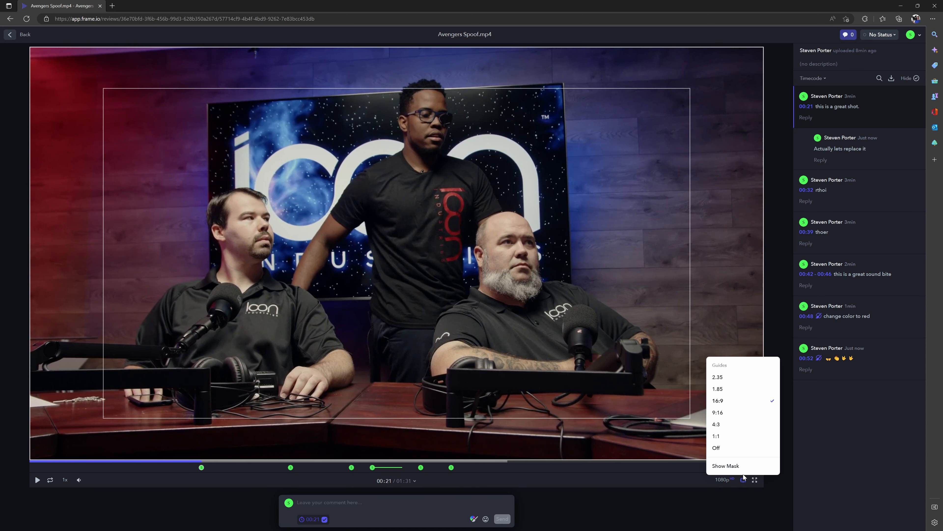
{"action": "left_click", "coordinate": [731, 449]}
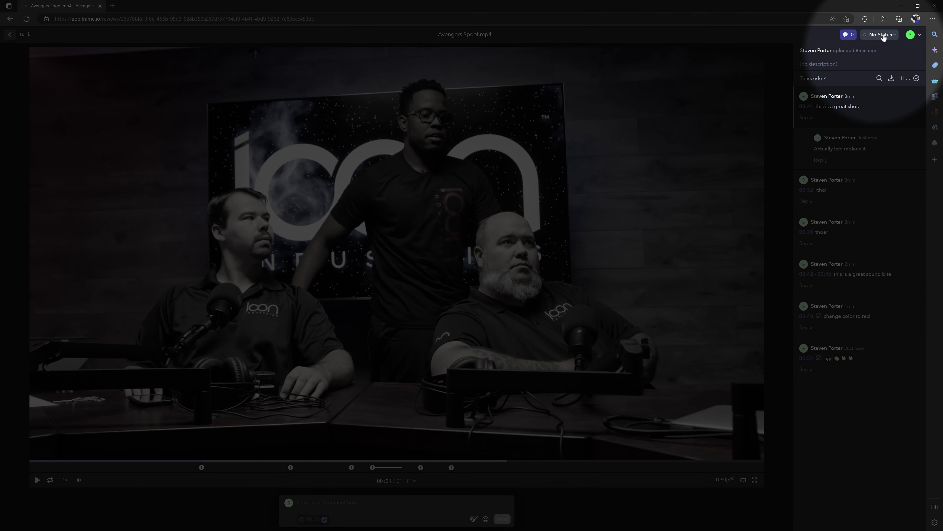
- Open the list of review statuses for the video
{"action": "left_click", "coordinate": [883, 36]}
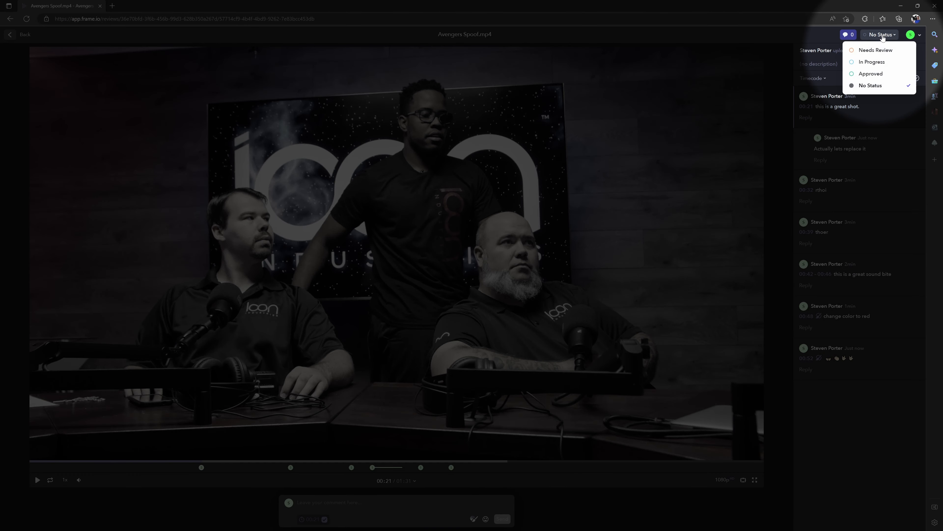